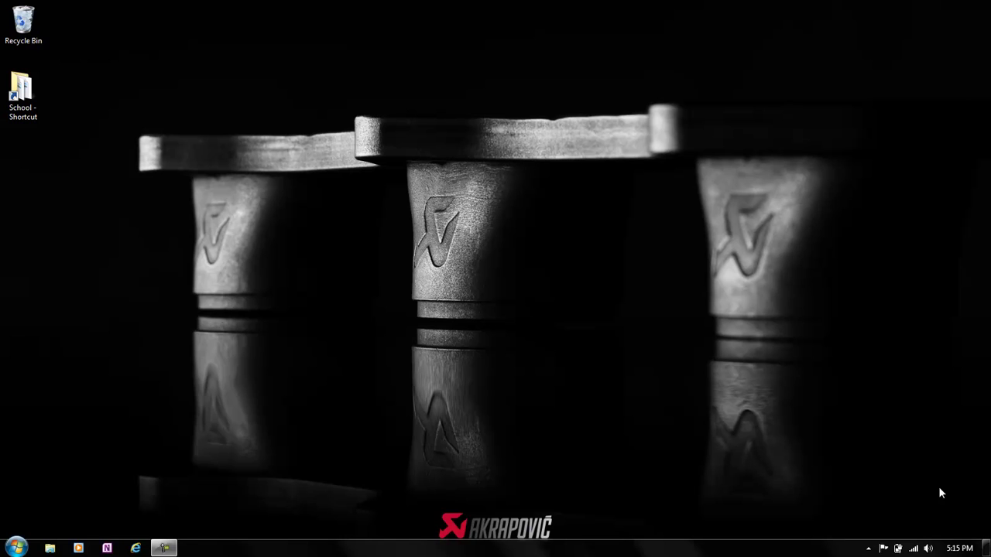
Find and launch Windows Live Mesh by searching the installed programs for "mesh".
{"action": "key", "text": "super"}
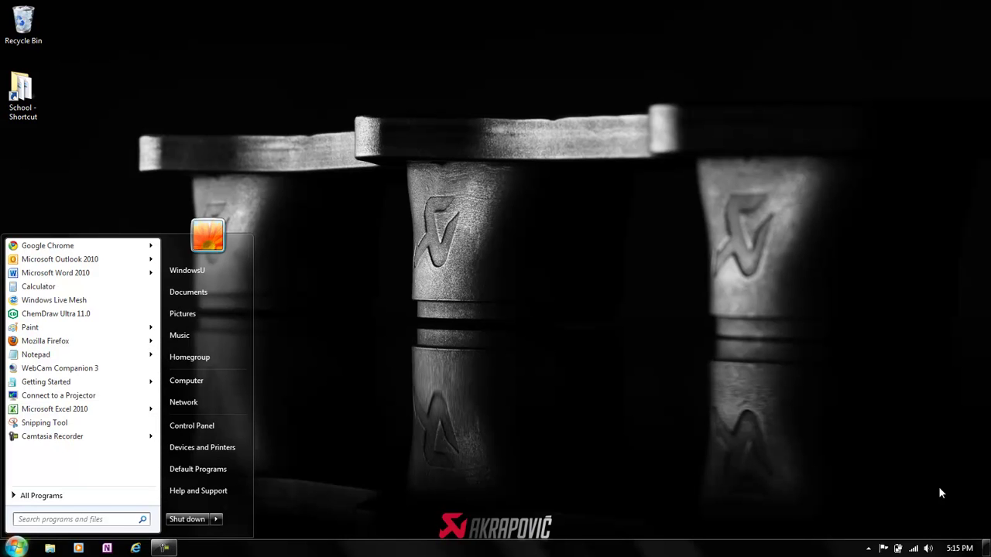
{"action": "type", "text": "mesh"}
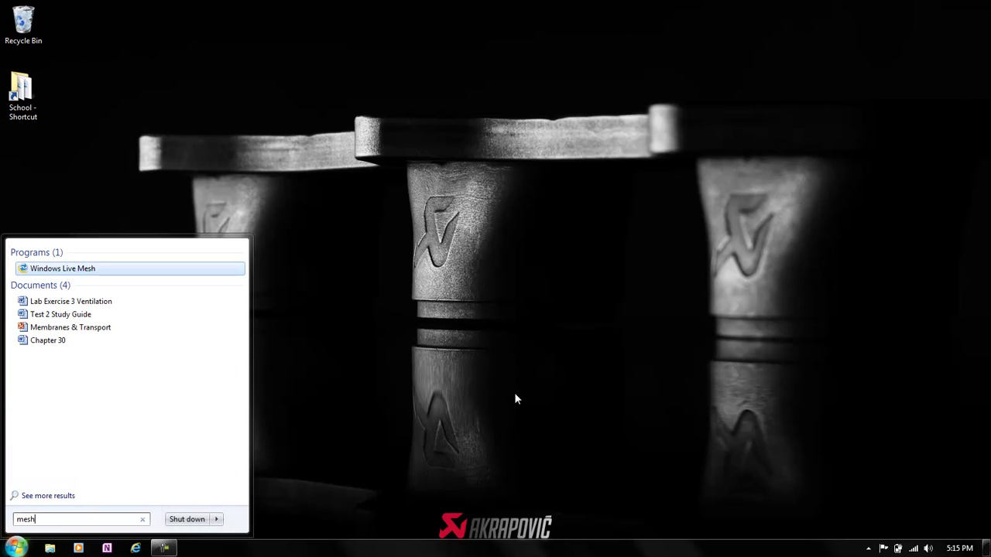
{"action": "left_click", "coordinate": [89, 270]}
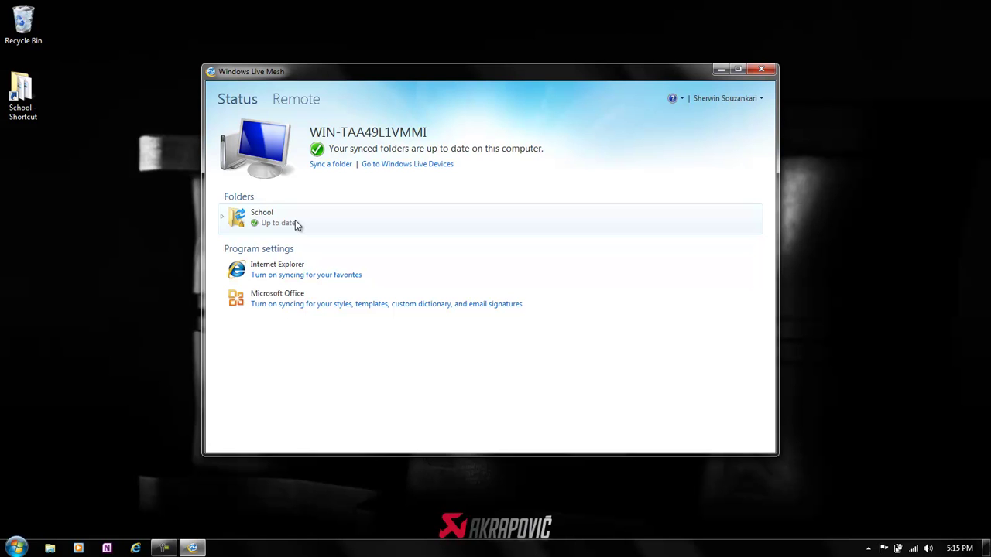
Start syncing a folder and create a new folder named U Crew inside the WindowsU user folder.
{"action": "left_click", "coordinate": [340, 165]}
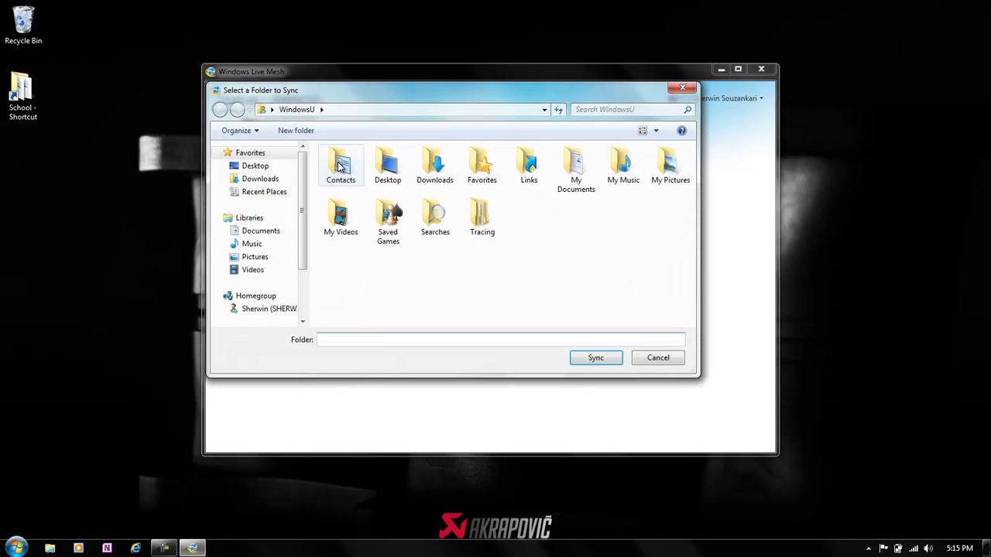
{"action": "right_click", "coordinate": [534, 214]}
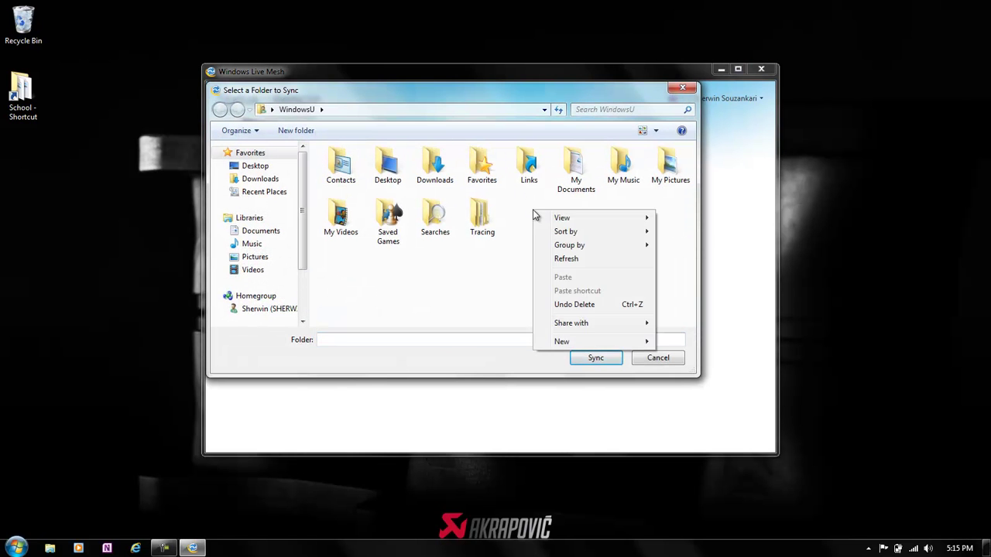
{"action": "mouse_move", "coordinate": [565, 343]}
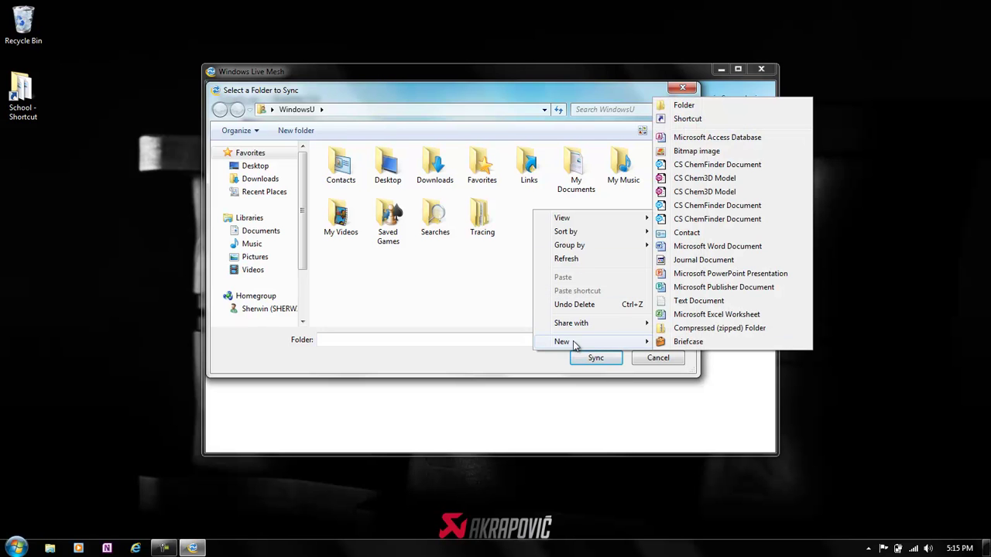
{"action": "left_click", "coordinate": [709, 109]}
{"action": "type", "text": "U Crew"}
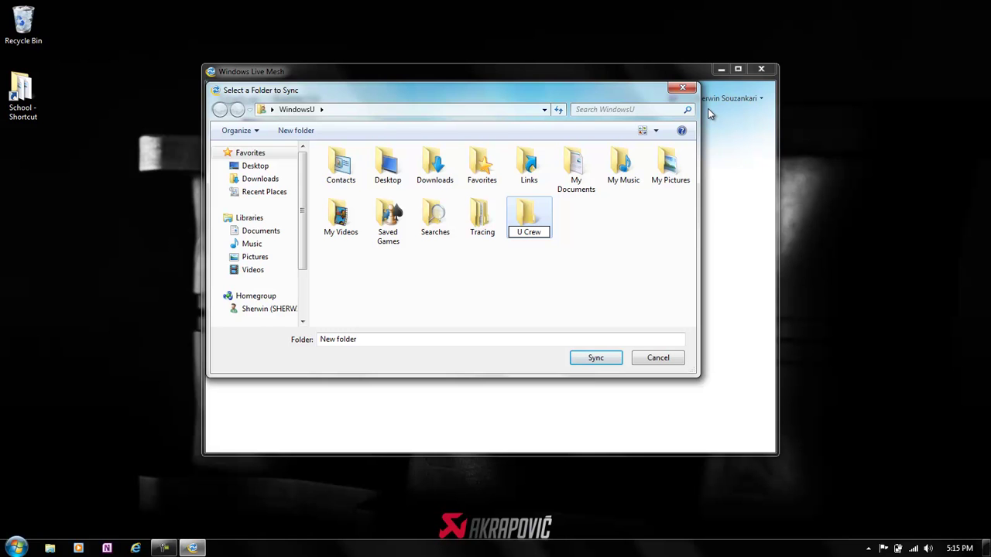
{"action": "key", "text": "Return"}
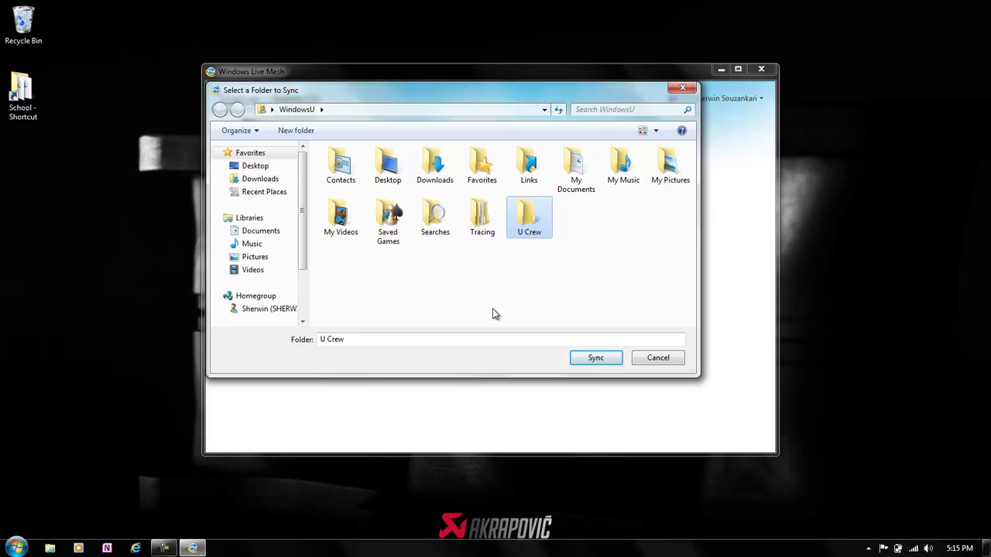
Sync the U Crew folder with SkyDrive synced storage.
{"action": "left_click", "coordinate": [582, 357]}
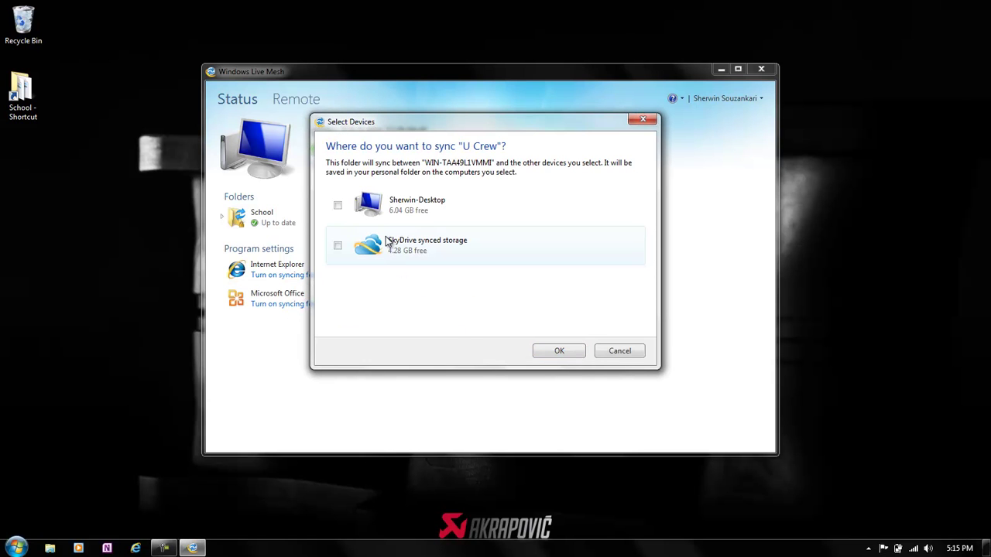
{"action": "left_click", "coordinate": [338, 246]}
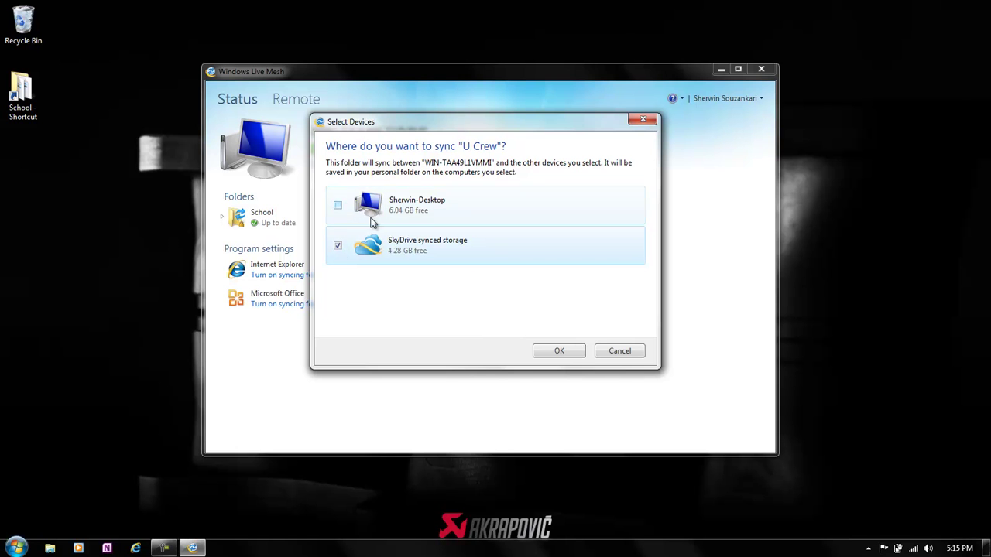
{"action": "left_click", "coordinate": [564, 349]}
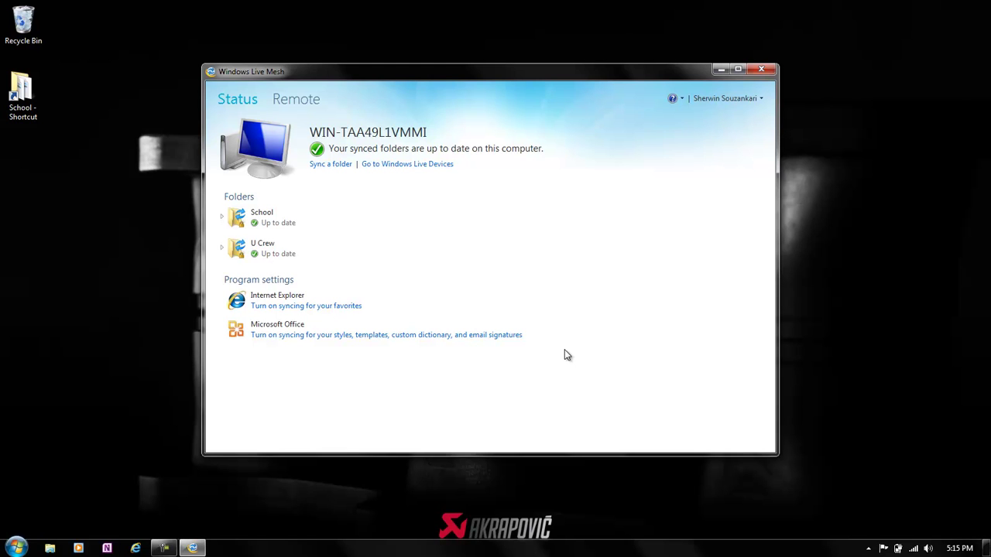
Open the Documents library and the synced U Crew folder in two file windows placed side by side.
{"action": "left_click", "coordinate": [16, 548]}
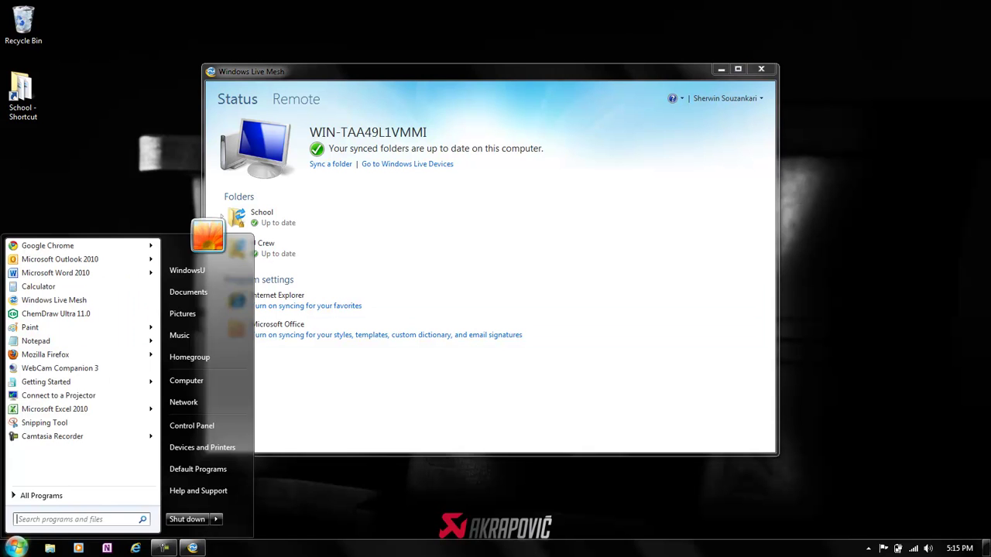
{"action": "left_click", "coordinate": [220, 292]}
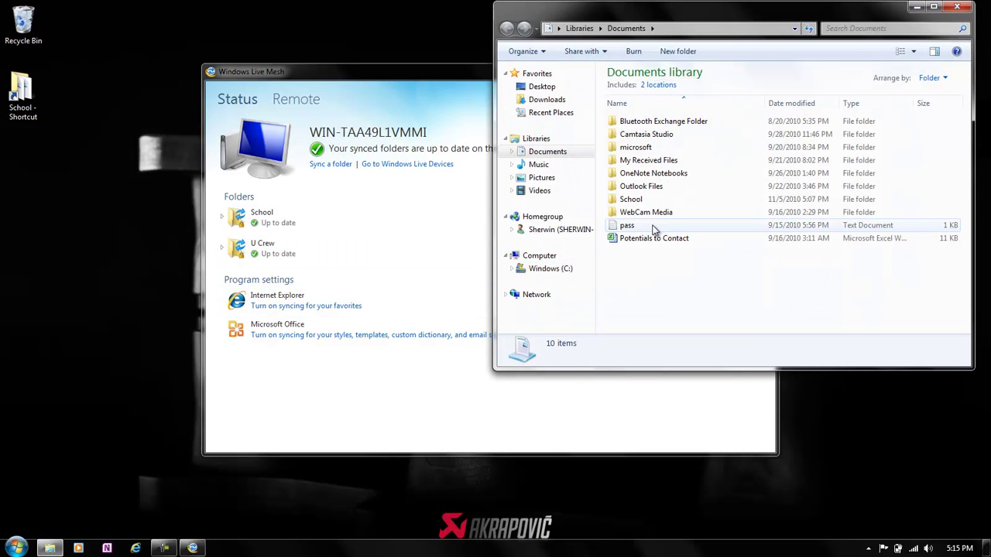
{"action": "left_click", "coordinate": [271, 246]}
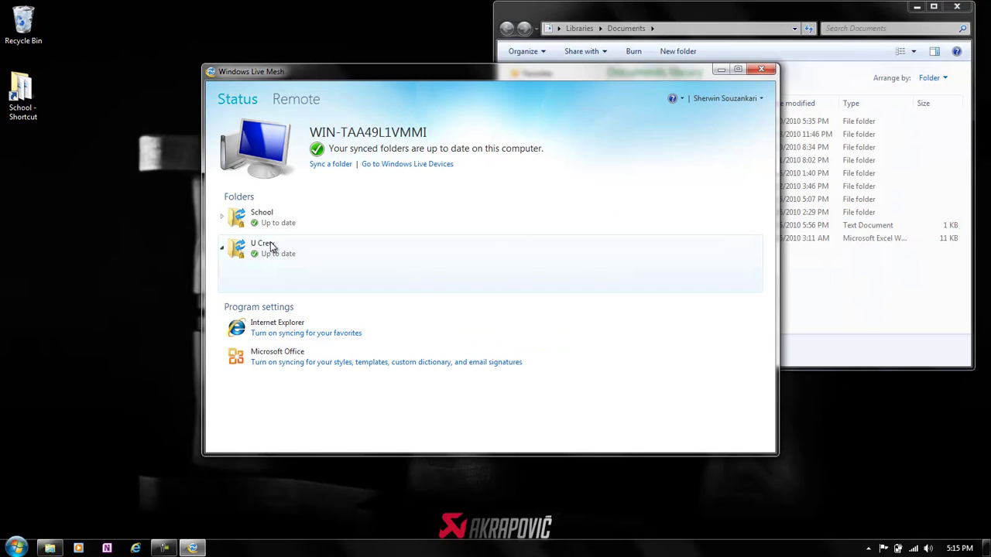
{"action": "left_click", "coordinate": [315, 266]}
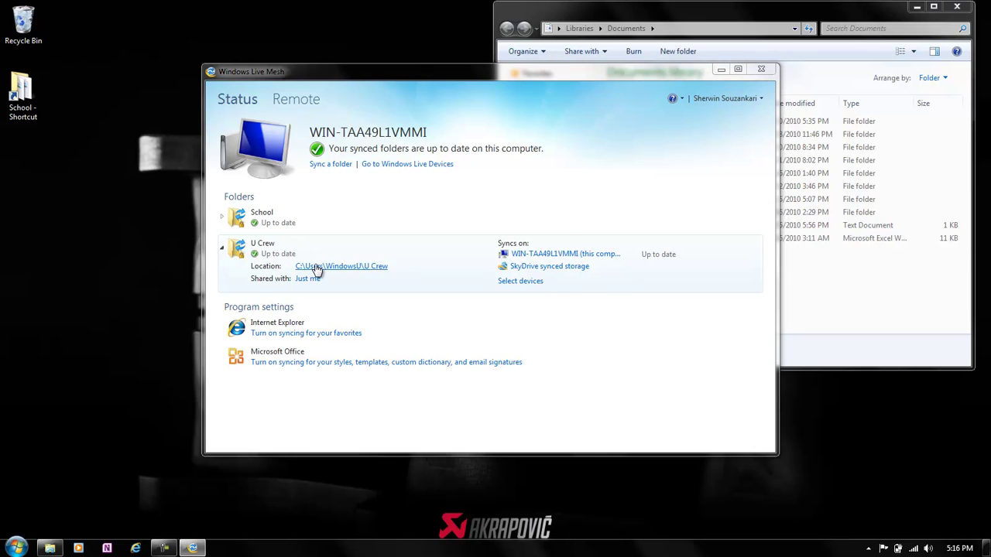
{"action": "left_click", "coordinate": [684, 15]}
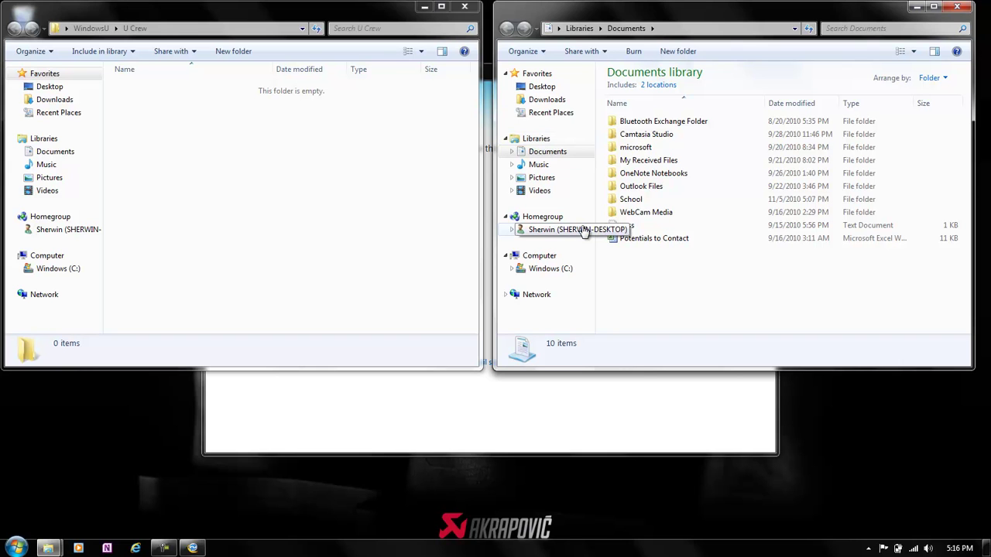
Move the tests PDF from the School folder in Documents into the U Crew folder.
{"action": "left_click", "coordinate": [631, 200]}
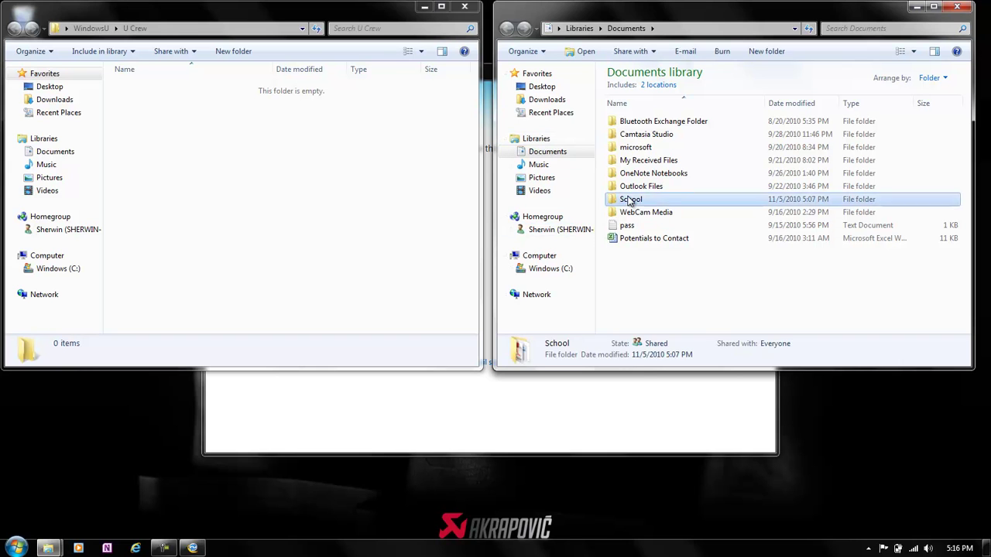
{"action": "double_click", "coordinate": [630, 200]}
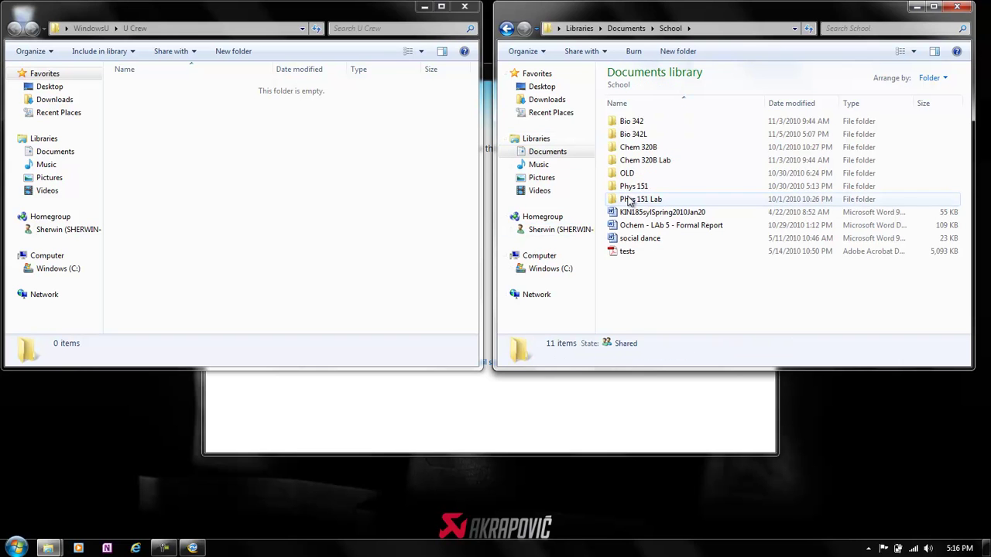
{"action": "left_click_drag", "start_coordinate": [650, 267], "coordinate": [314, 239]}
{"action": "left_click", "coordinate": [624, 250]}
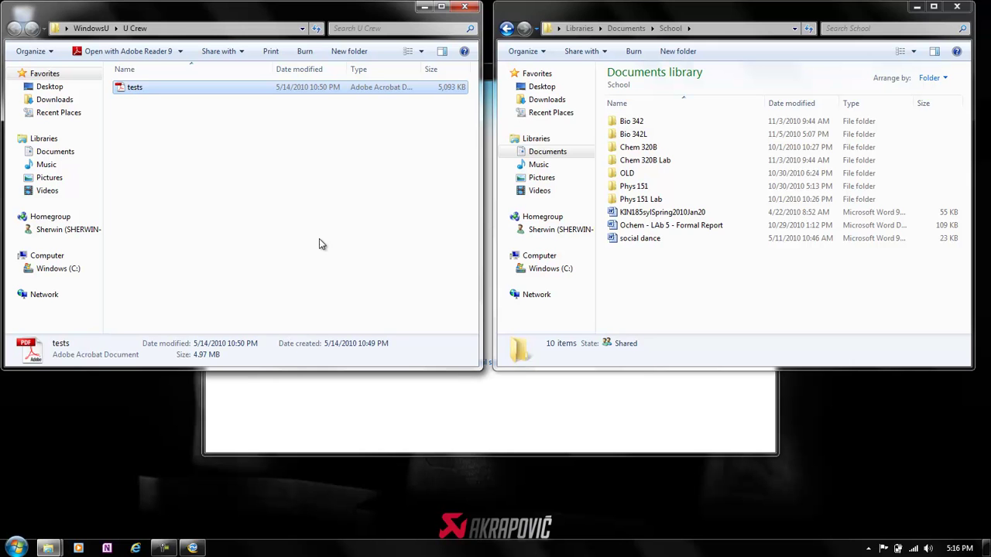
Close the School folder window and bring Windows Live Mesh forward to check the U Crew folder's sync status.
{"action": "left_click", "coordinate": [955, 7]}
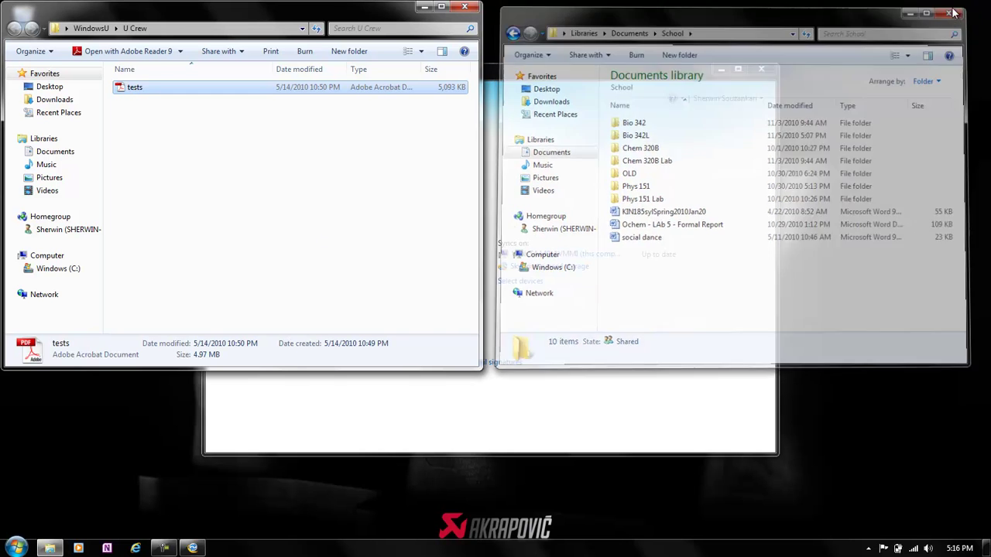
{"action": "left_click", "coordinate": [684, 199]}
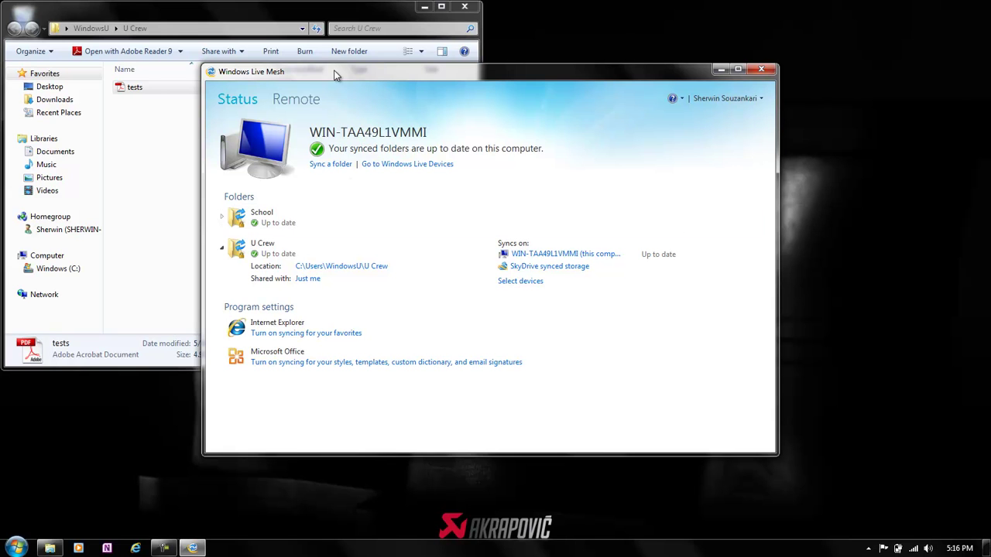
{"action": "left_click_drag", "start_coordinate": [335, 74], "coordinate": [408, 74]}
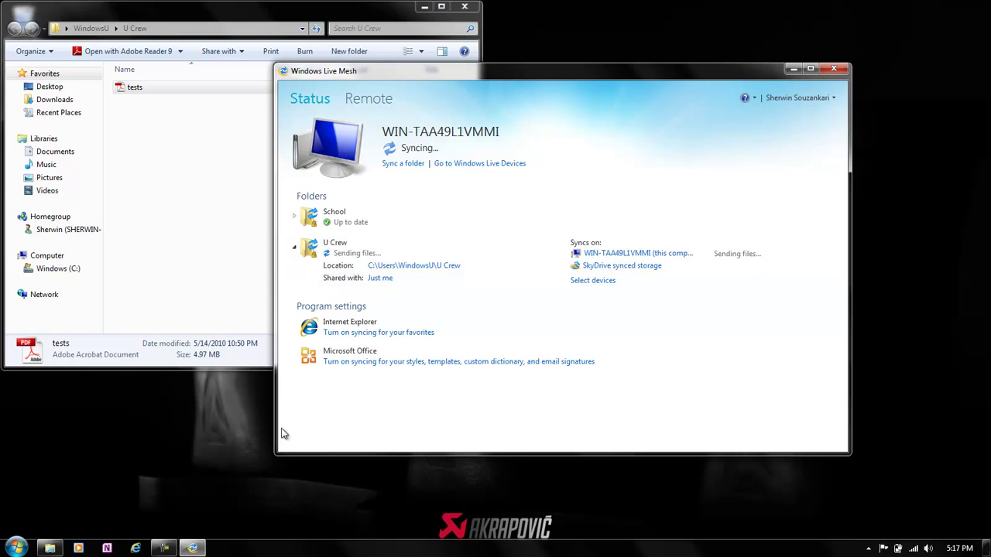
Switch to Internet Explorer and go to skydrive.com.
{"action": "left_click", "coordinate": [137, 548]}
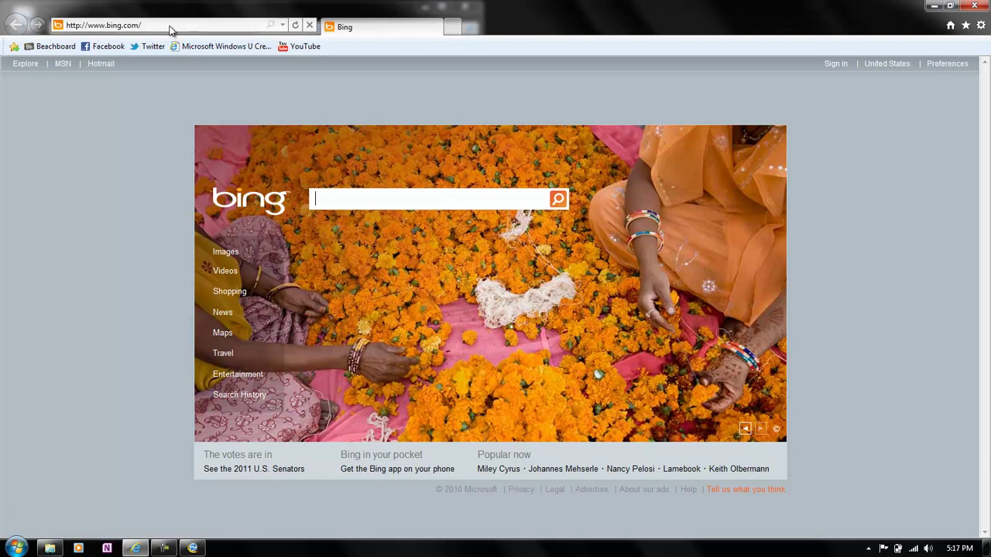
{"action": "left_click", "coordinate": [170, 26]}
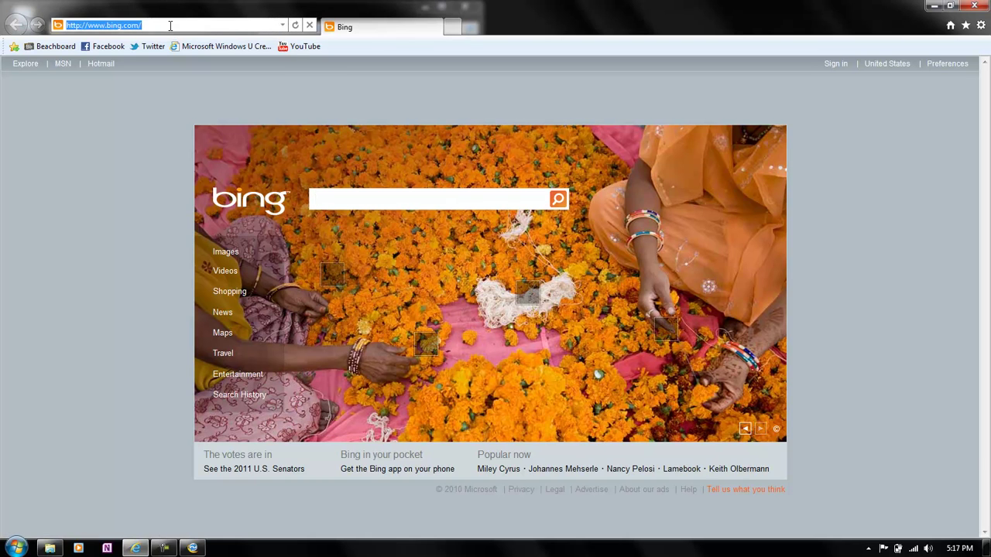
{"action": "type", "text": "skydrive.com"}
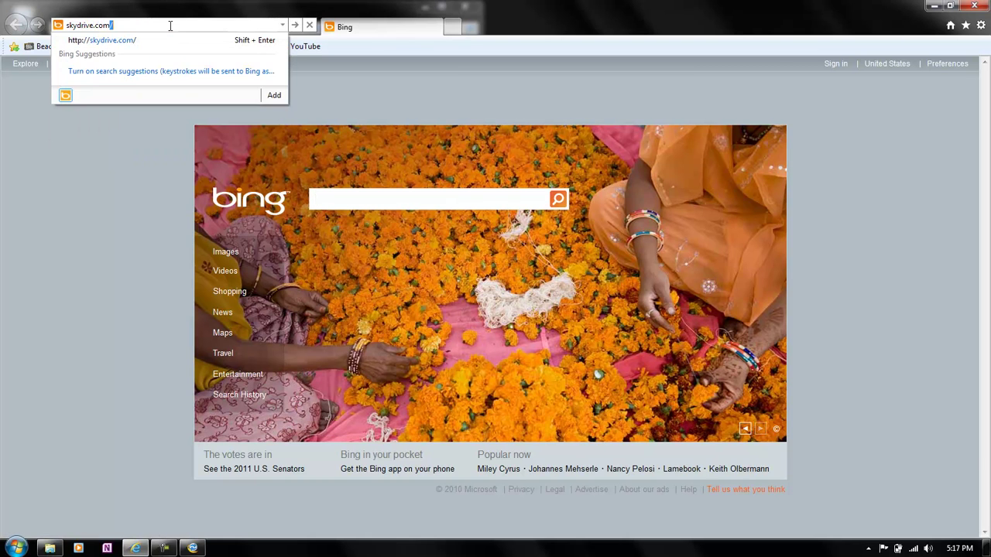
{"action": "key", "text": "Return"}
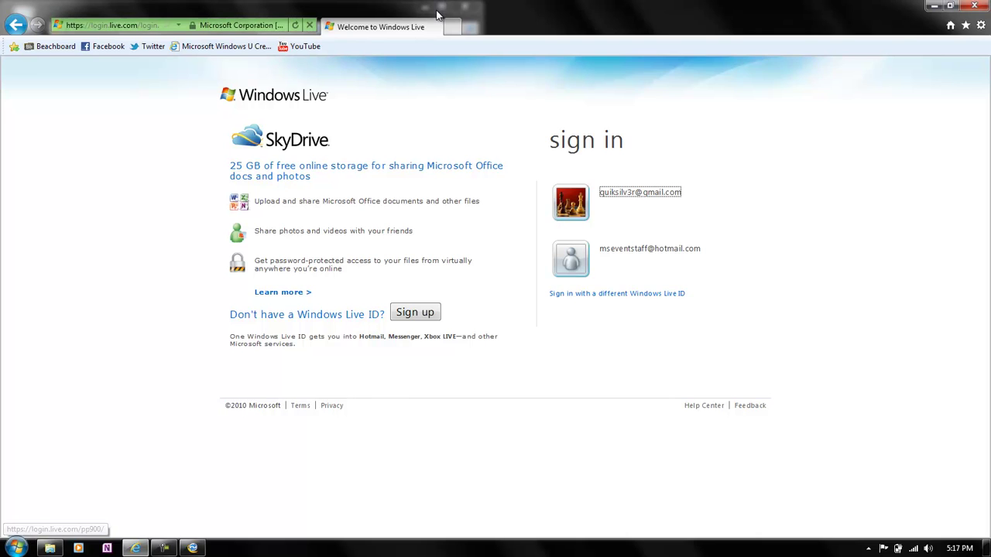
Place the browser beside Windows Live Mesh to check U Crew's sync status, and return the browser to full size.
{"action": "key", "text": "super+Right"}
{"action": "left_click_drag", "start_coordinate": [452, 71], "coordinate": [195, 126]}
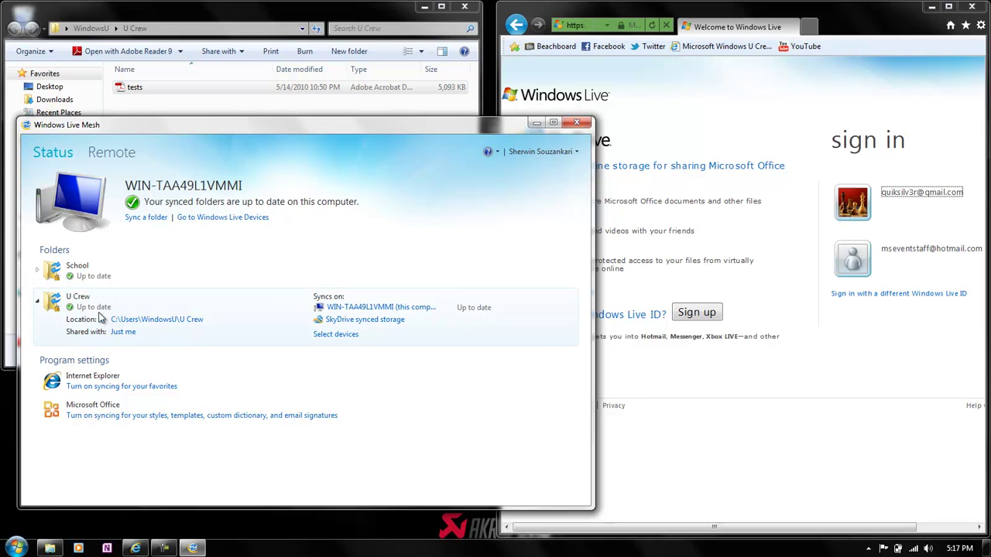
{"action": "left_click", "coordinate": [791, 394]}
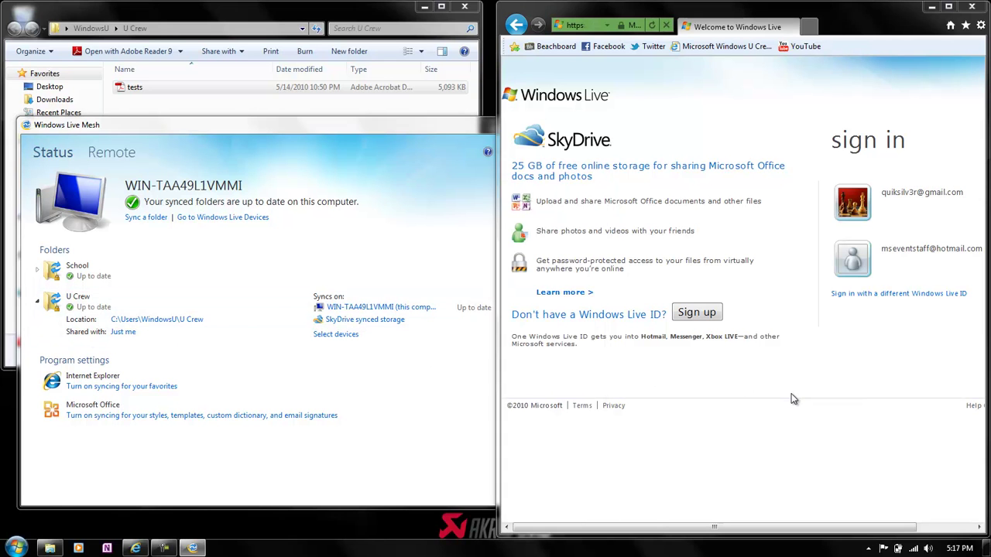
{"action": "double_click", "coordinate": [875, 29]}
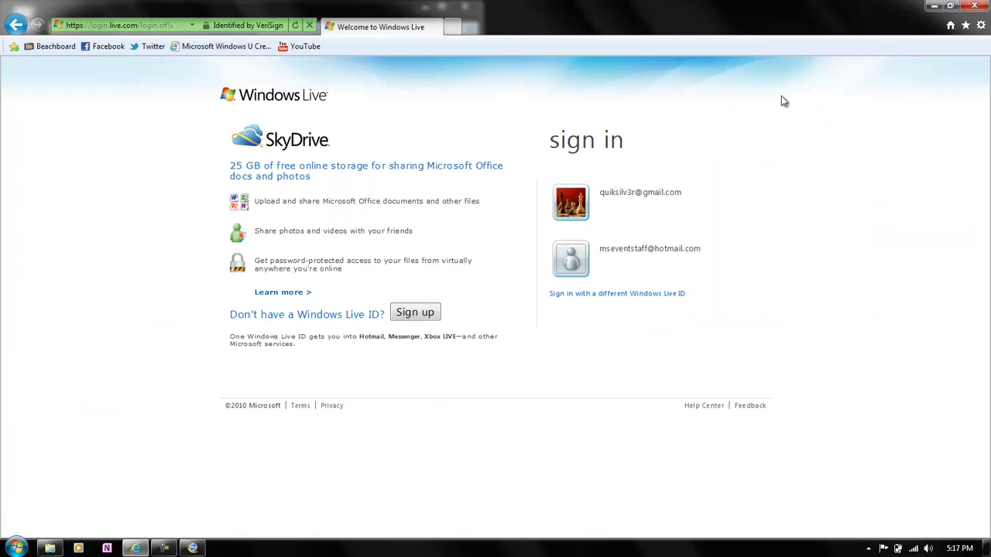
Sign in to SkyDrive and open the U Crew folder among the synced folders to check for tests.pdf.
{"action": "mouse_move", "coordinate": [650, 189]}
{"action": "left_click", "coordinate": [747, 211]}
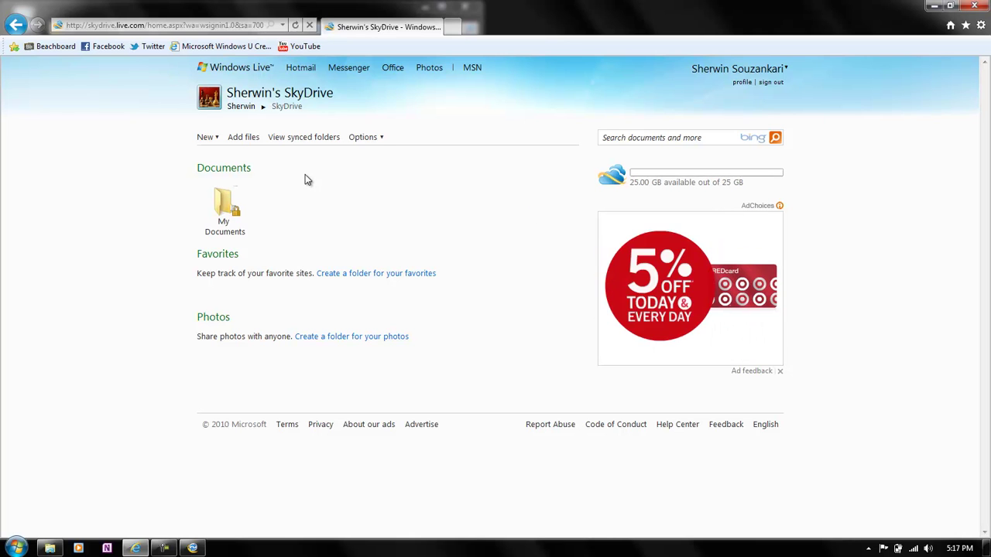
{"action": "left_click", "coordinate": [298, 146]}
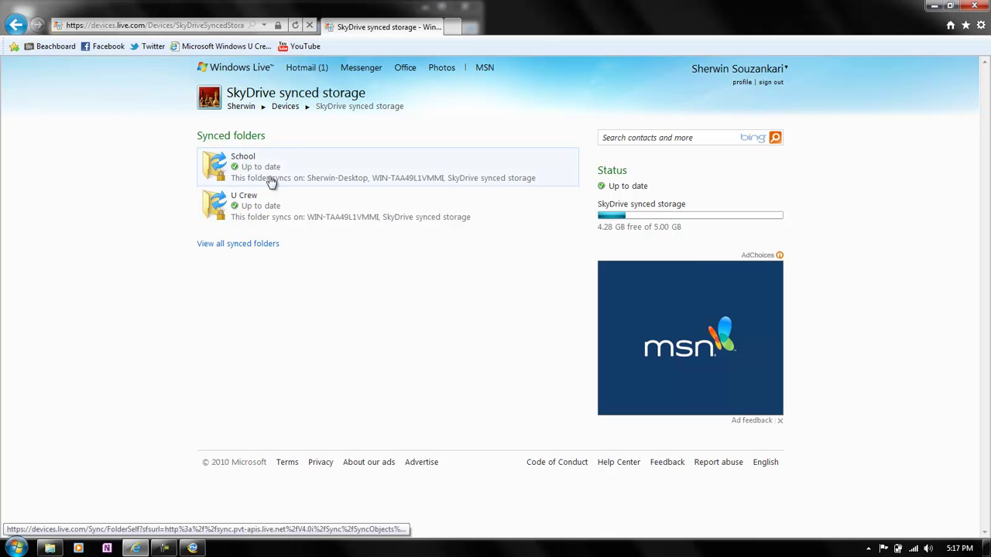
{"action": "left_click", "coordinate": [253, 214]}
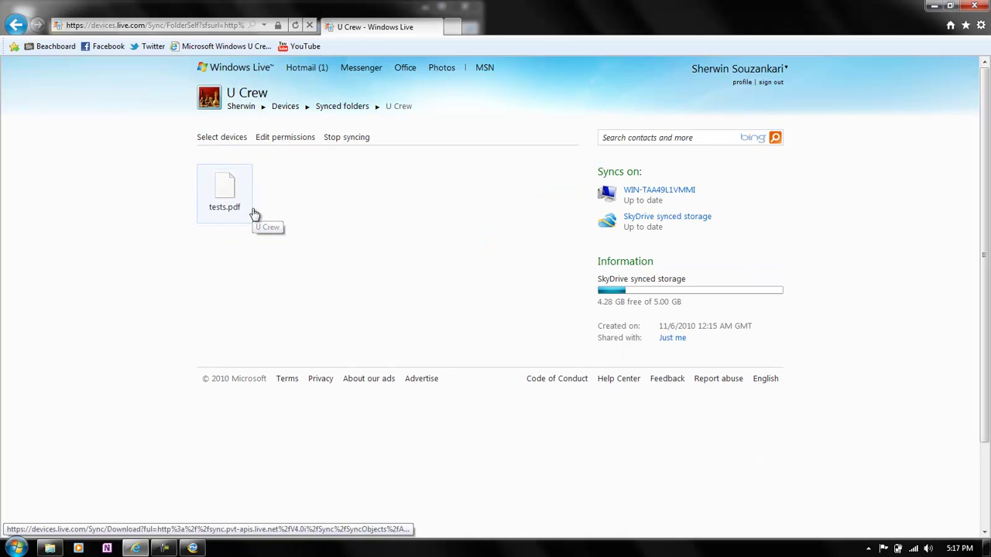
{"action": "mouse_move", "coordinate": [225, 204]}
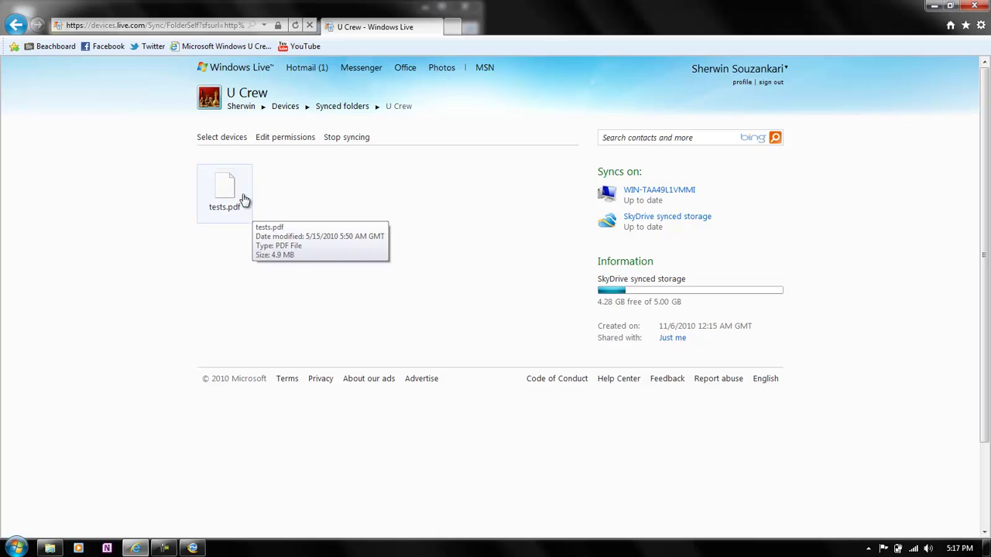
Return to Windows Live Mesh and add the other desktop computer to the devices that sync the U Crew folder.
{"action": "left_click", "coordinate": [652, 190]}
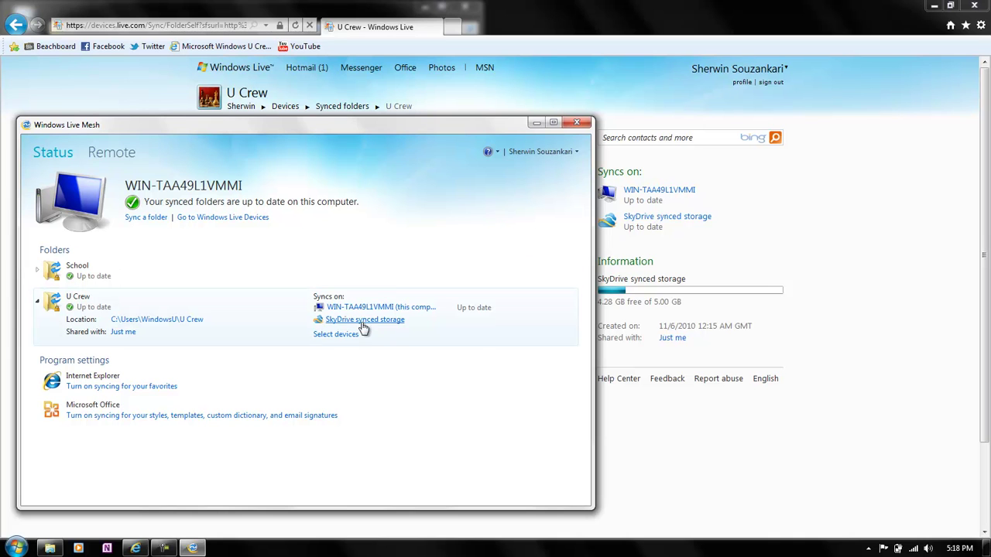
{"action": "left_click", "coordinate": [334, 334]}
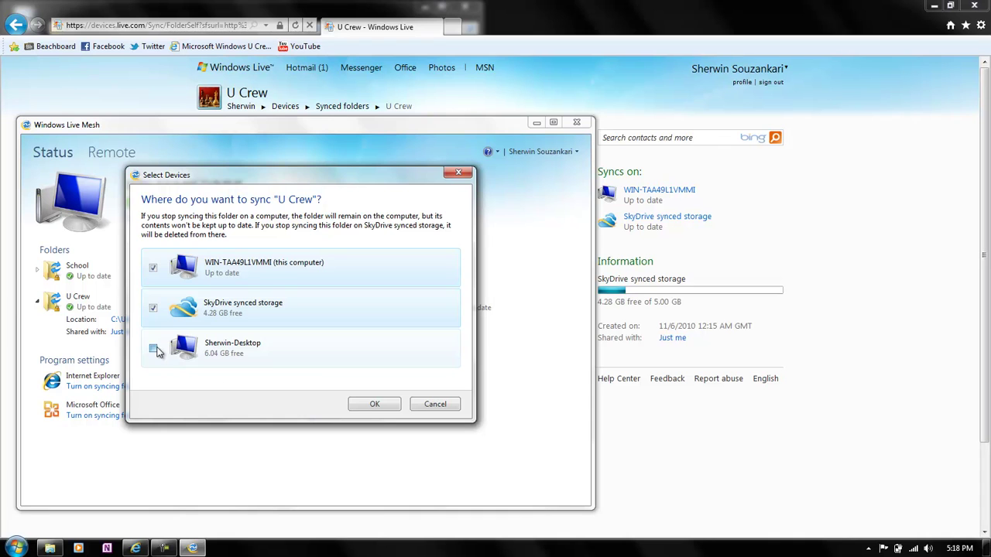
{"action": "left_click", "coordinate": [374, 404]}
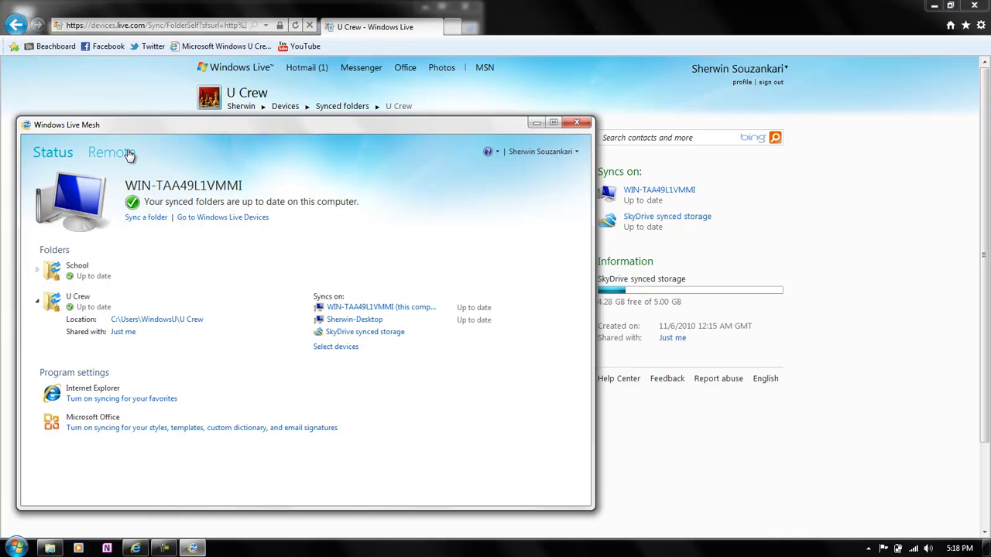
Allow remote connections to this computer in Windows Live Mesh and approve the User Account Control request.
{"action": "left_click", "coordinate": [113, 154]}
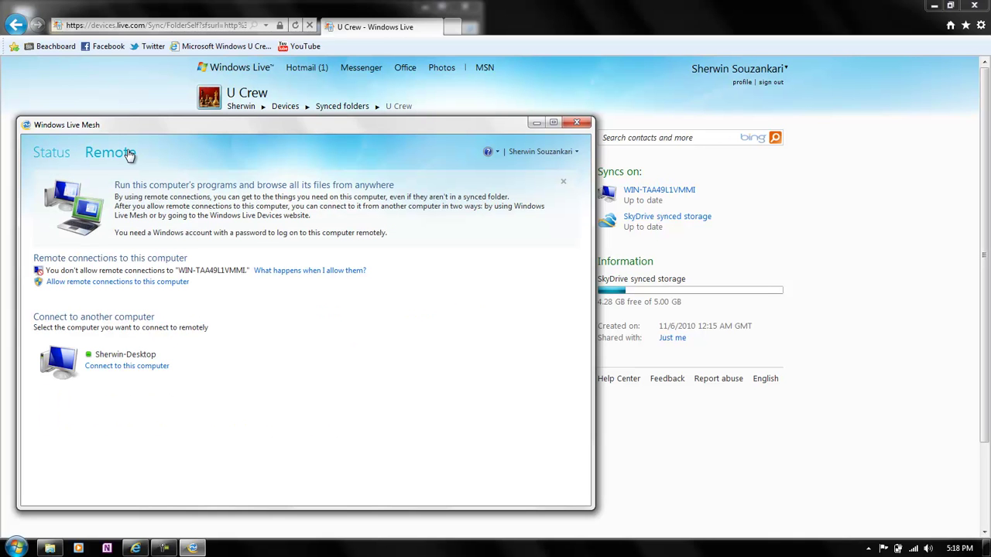
{"action": "left_click", "coordinate": [144, 288]}
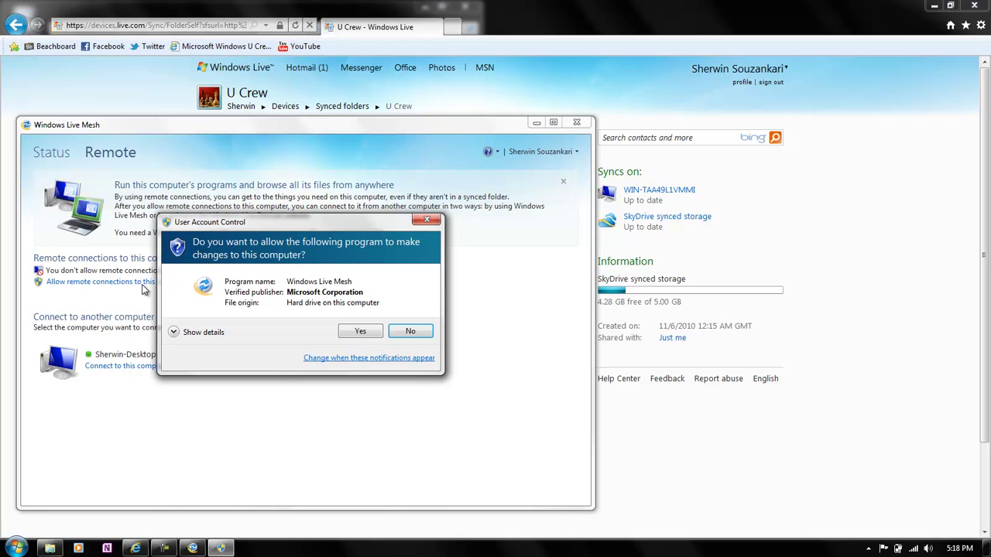
{"action": "left_click", "coordinate": [360, 331]}
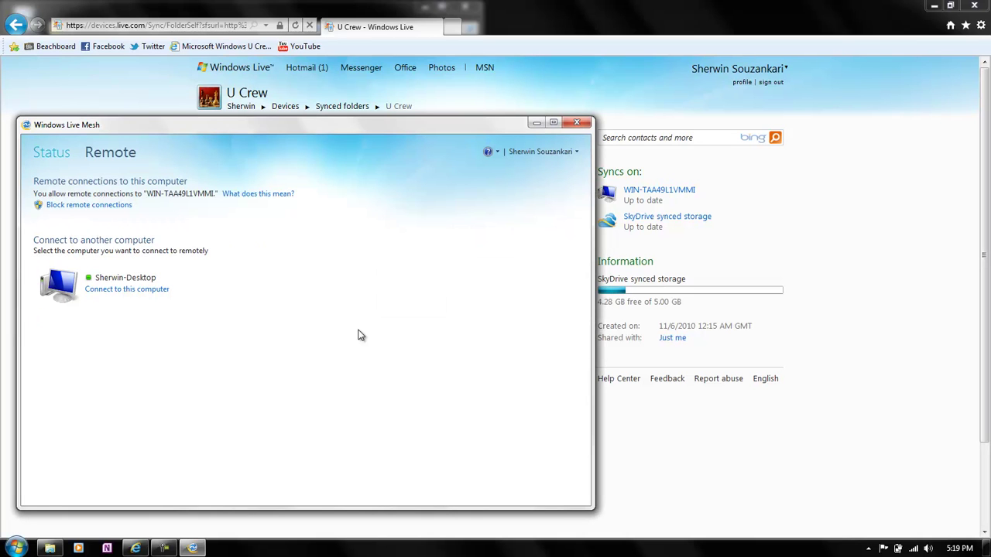
Connect remotely to the other desktop computer, show its session full screen, and unlock it with the account password.
{"action": "left_click", "coordinate": [122, 291]}
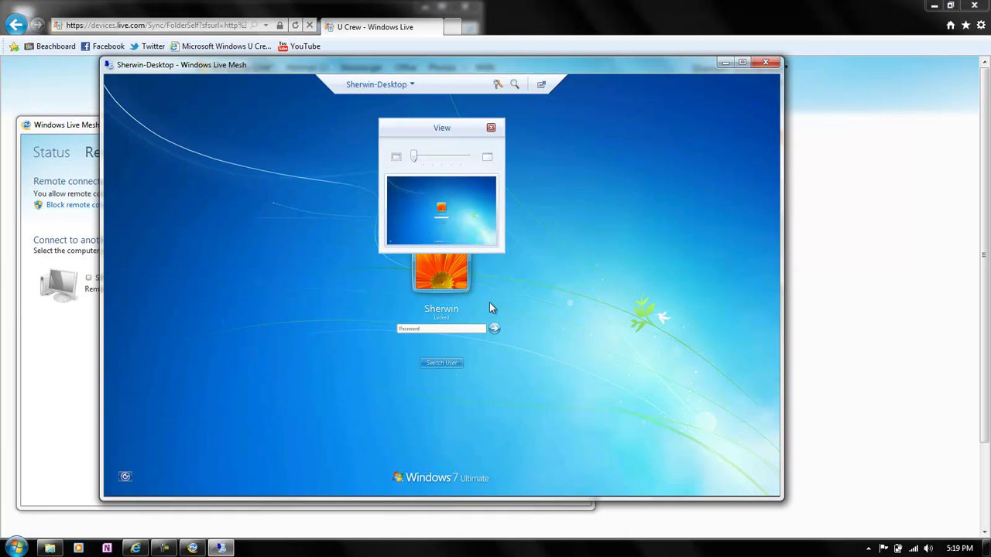
{"action": "left_click", "coordinate": [541, 85]}
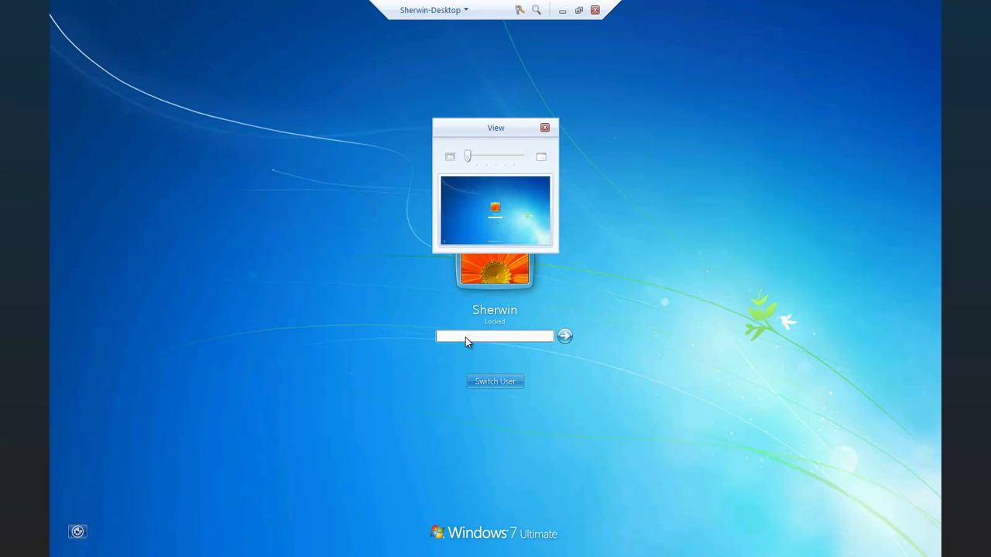
{"action": "key", "text": "Return"}
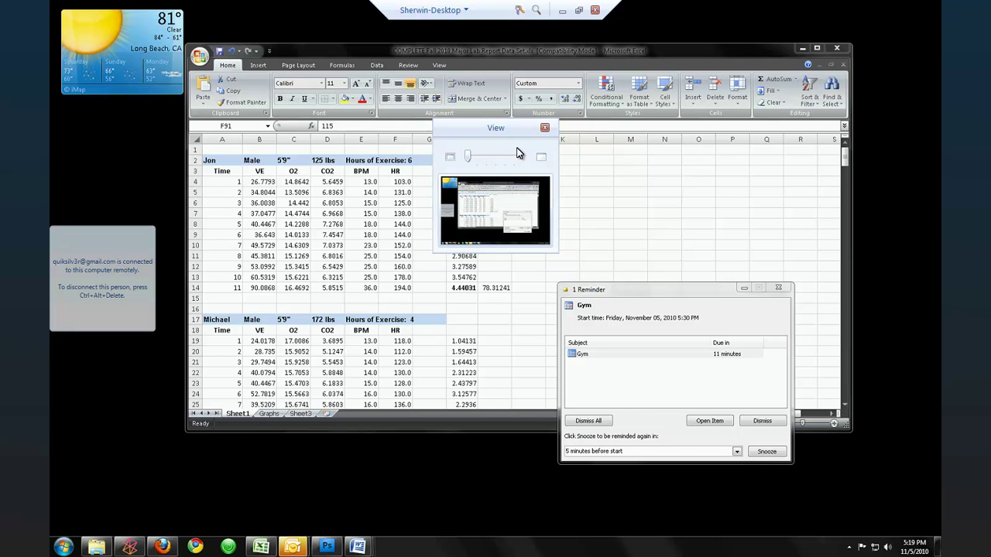
Dismiss all reminders on the remote desktop, switch to its music player, and play Mugwanti (R3hab Remix).
{"action": "left_click", "coordinate": [588, 421]}
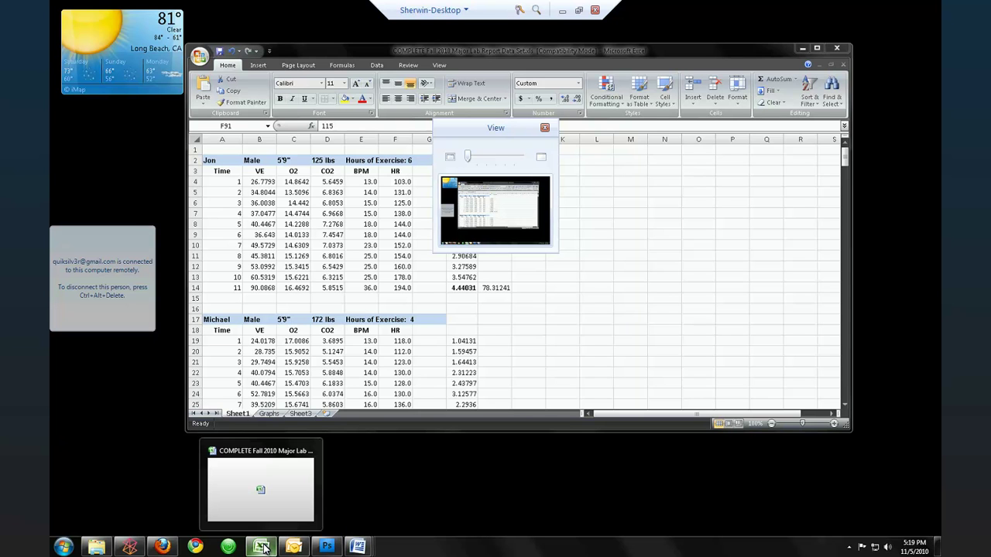
{"action": "left_click", "coordinate": [130, 547]}
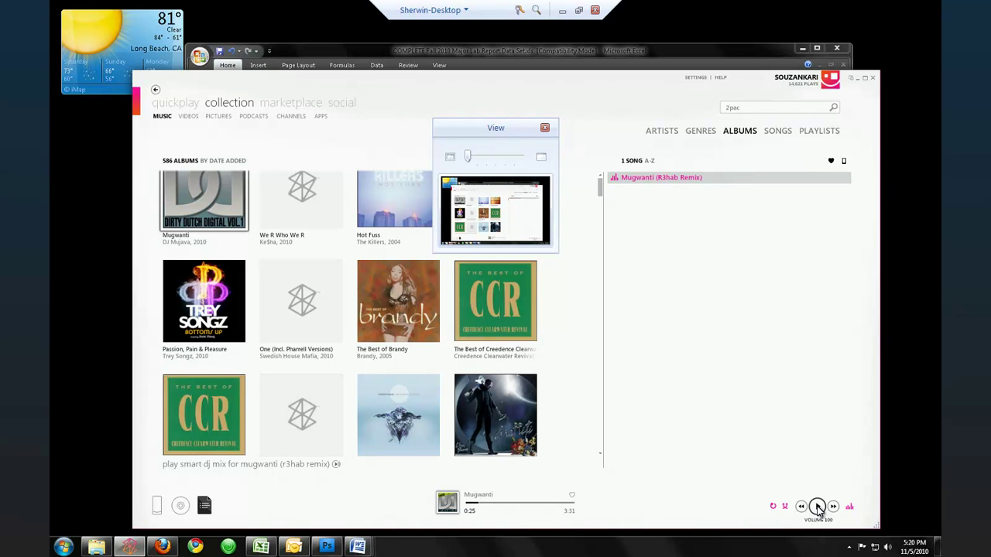
{"action": "left_click", "coordinate": [817, 506]}
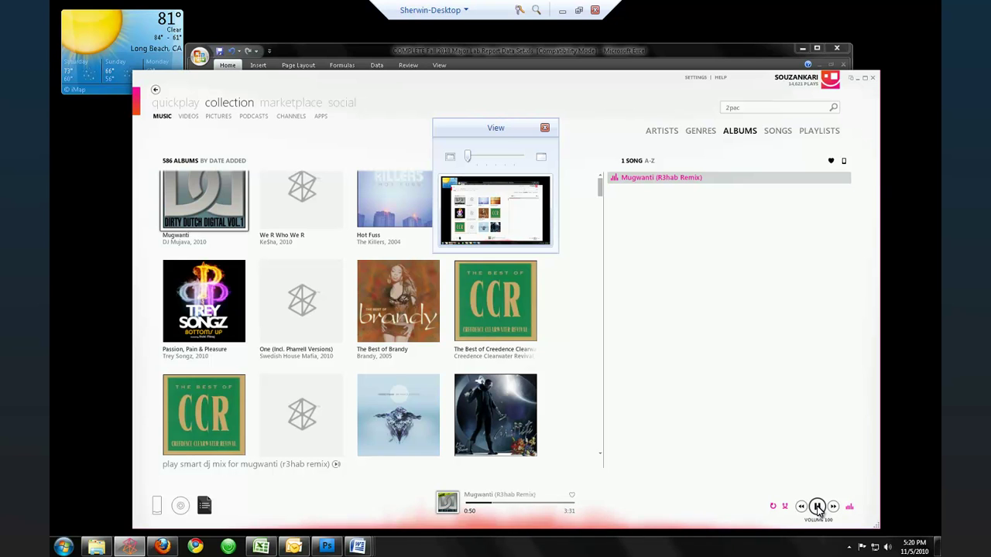
Disconnect from the remote desktop computer and close the Windows Live Mesh window.
{"action": "left_click", "coordinate": [595, 11]}
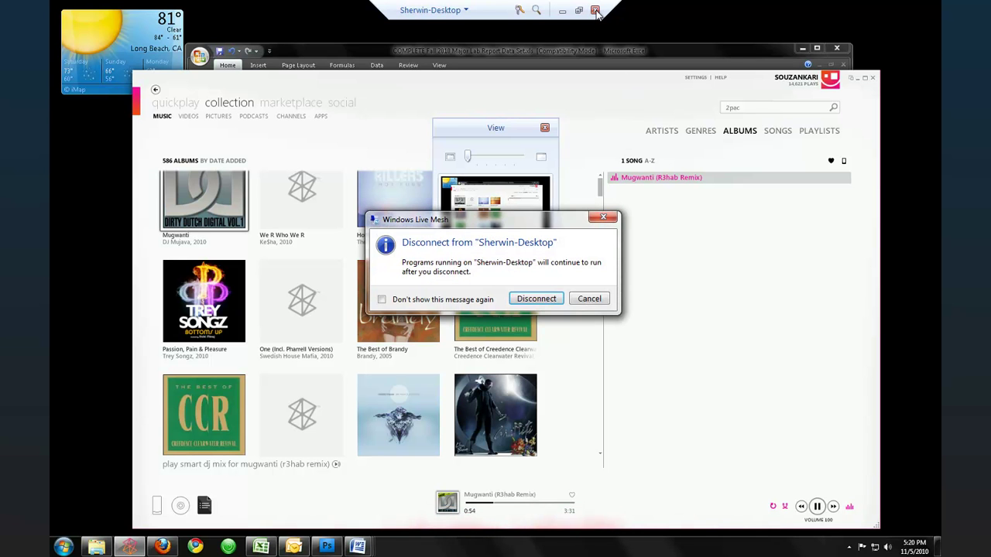
{"action": "left_click", "coordinate": [552, 301]}
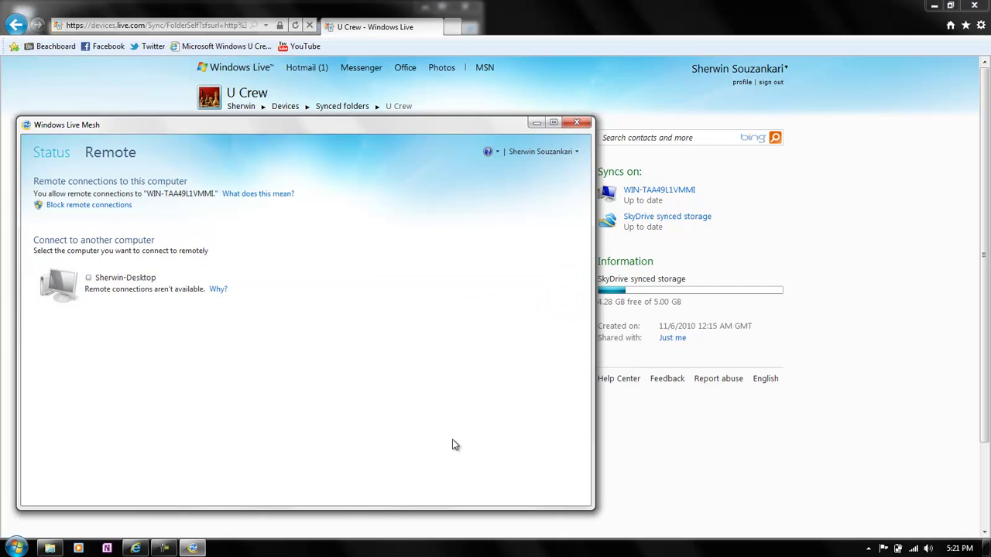
{"action": "left_click", "coordinate": [578, 123]}
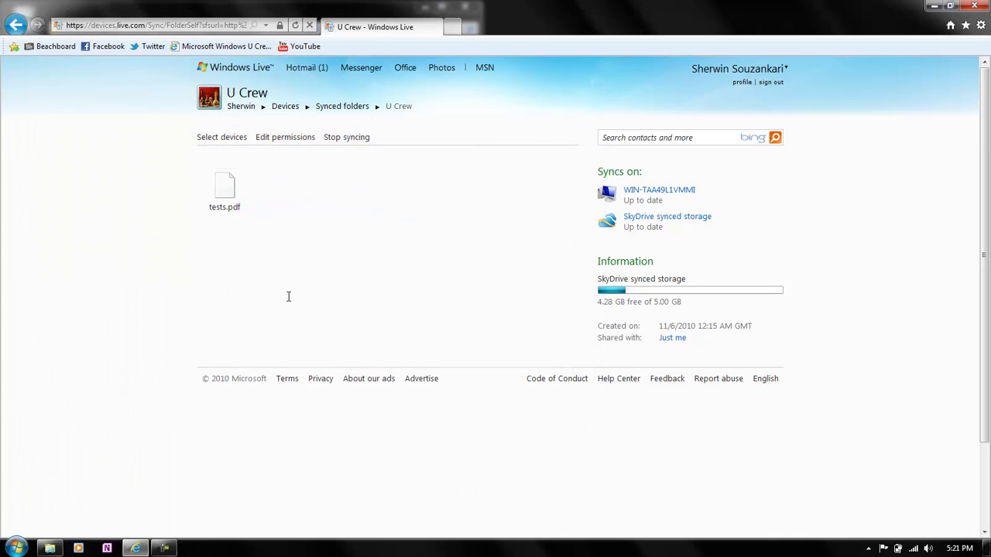